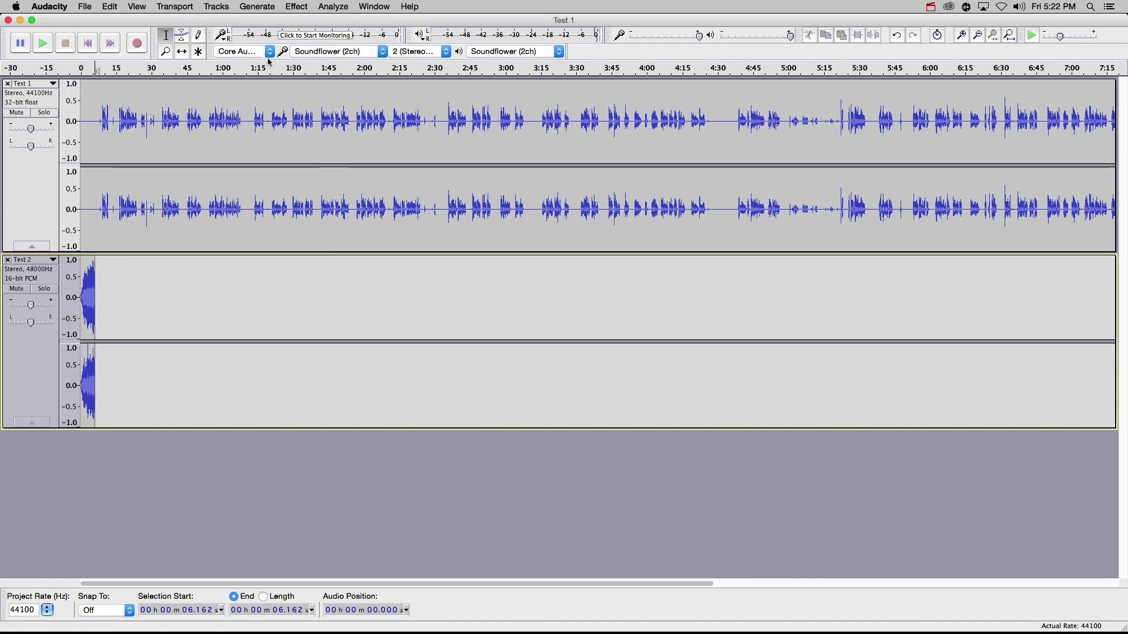
{"action": "left_click", "coordinate": [216, 7]}
{"action": "mouse_move", "coordinate": [226, 20]}
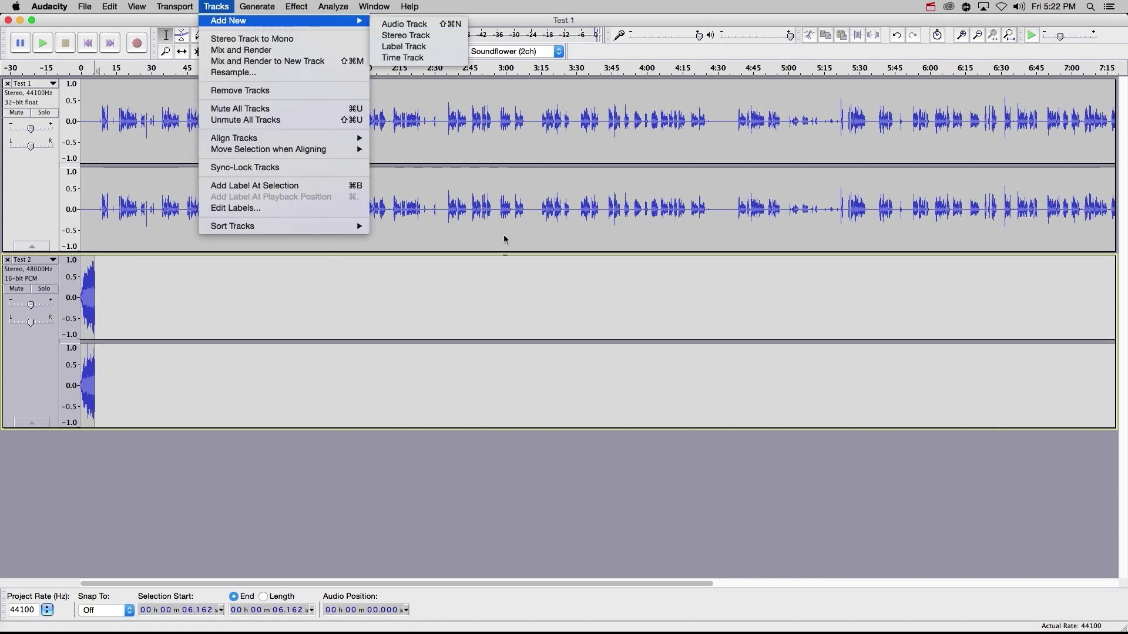
{"action": "left_click", "coordinate": [522, 291]}
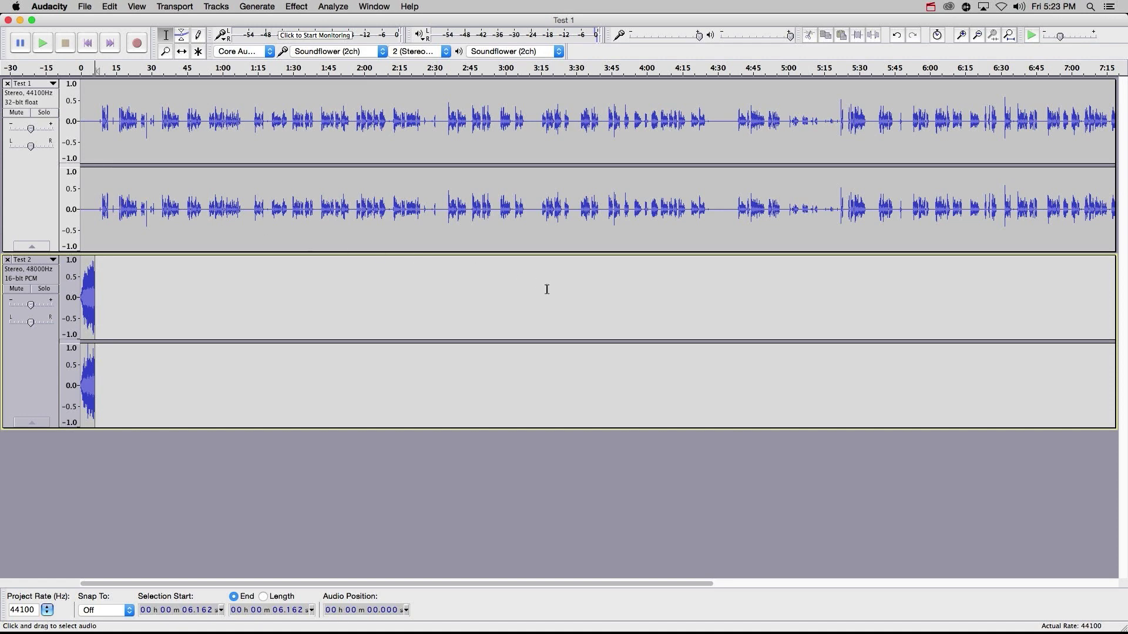
{"action": "left_click", "coordinate": [78, 213]}
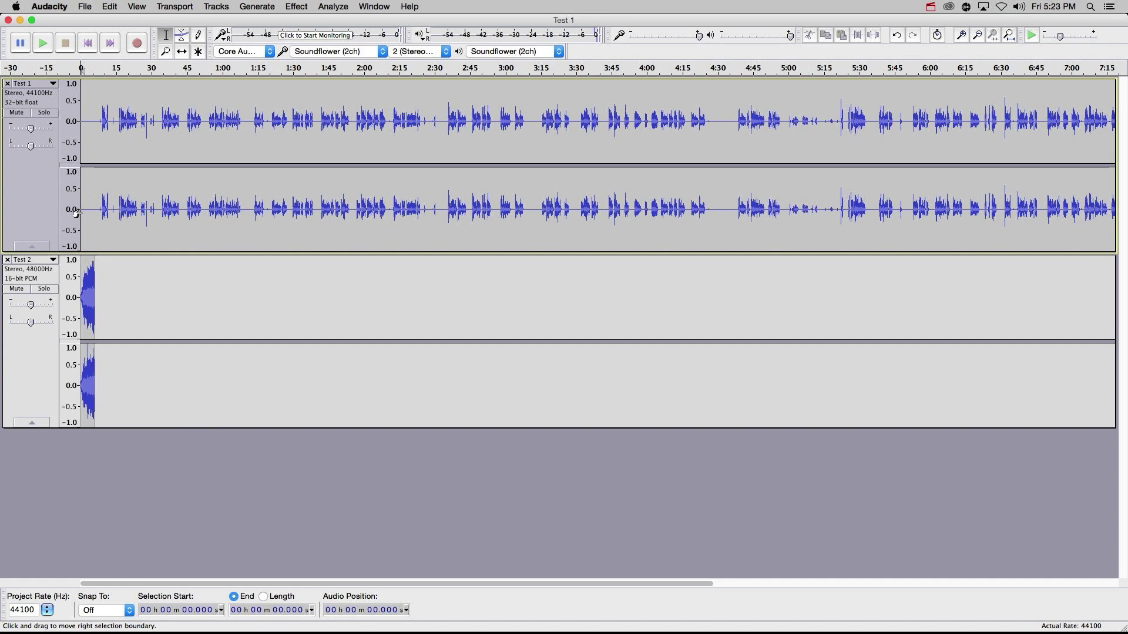
{"action": "key", "text": "space"}
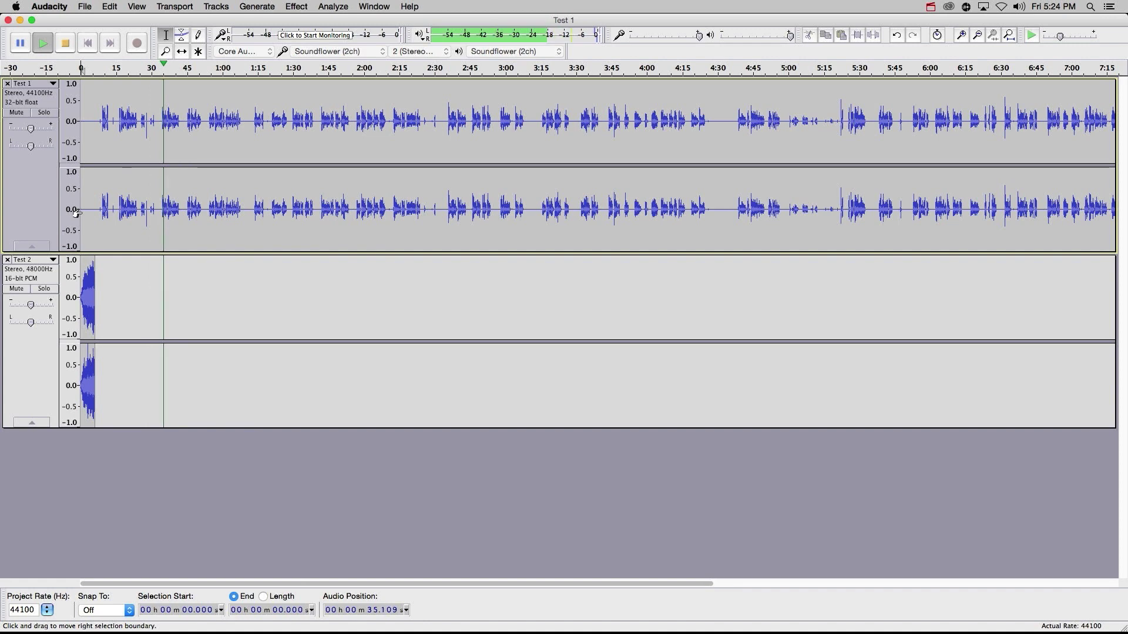
{"action": "key", "text": "space"}
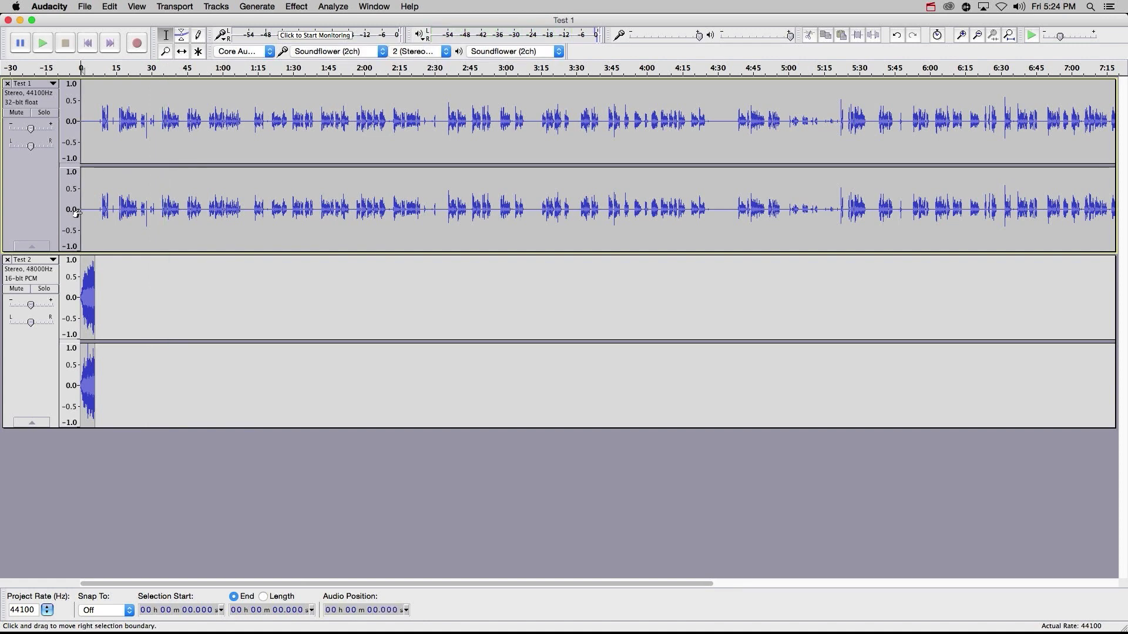
Step: Zoom in twice so roughly the first 1:50 of both tracks fills the view
{"action": "left_click", "coordinate": [166, 54]}
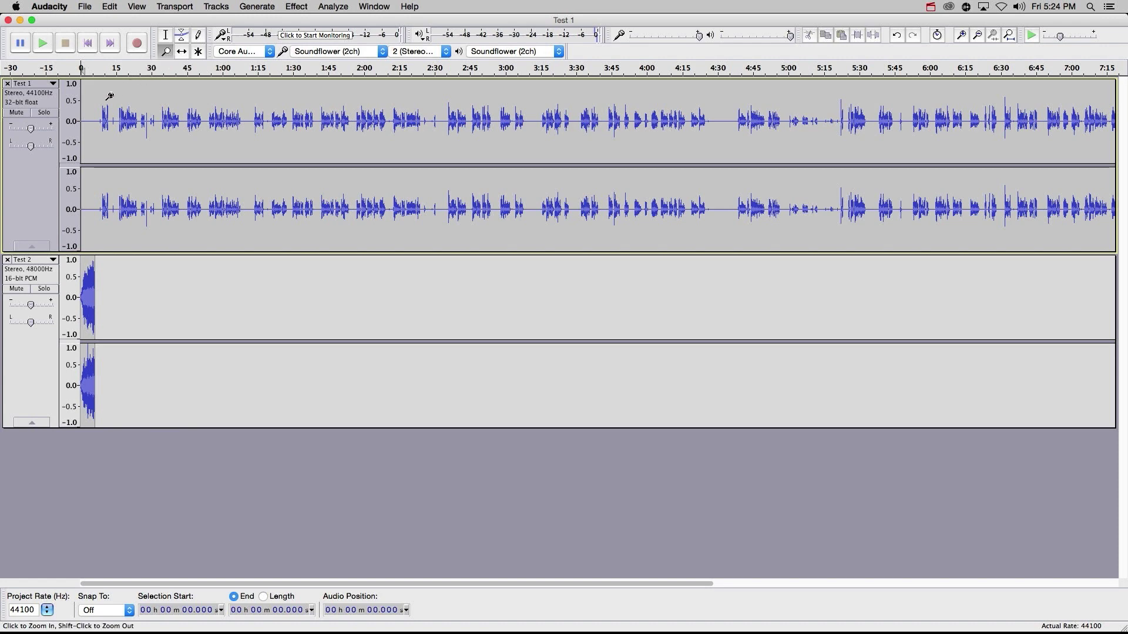
{"action": "left_click", "coordinate": [87, 122]}
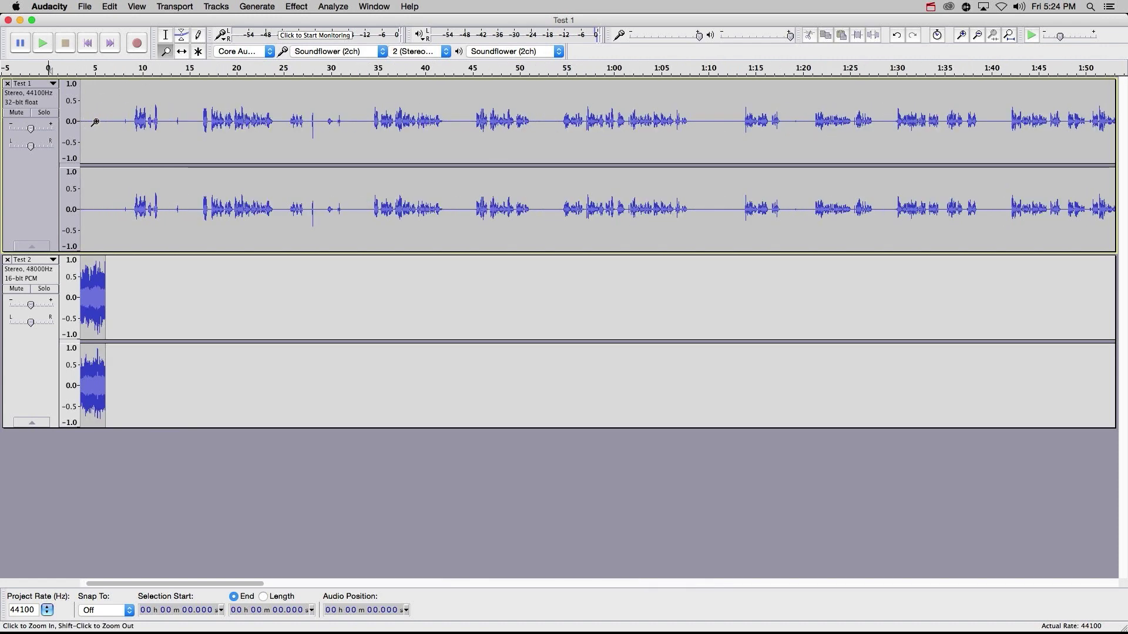
{"action": "left_click", "coordinate": [95, 122]}
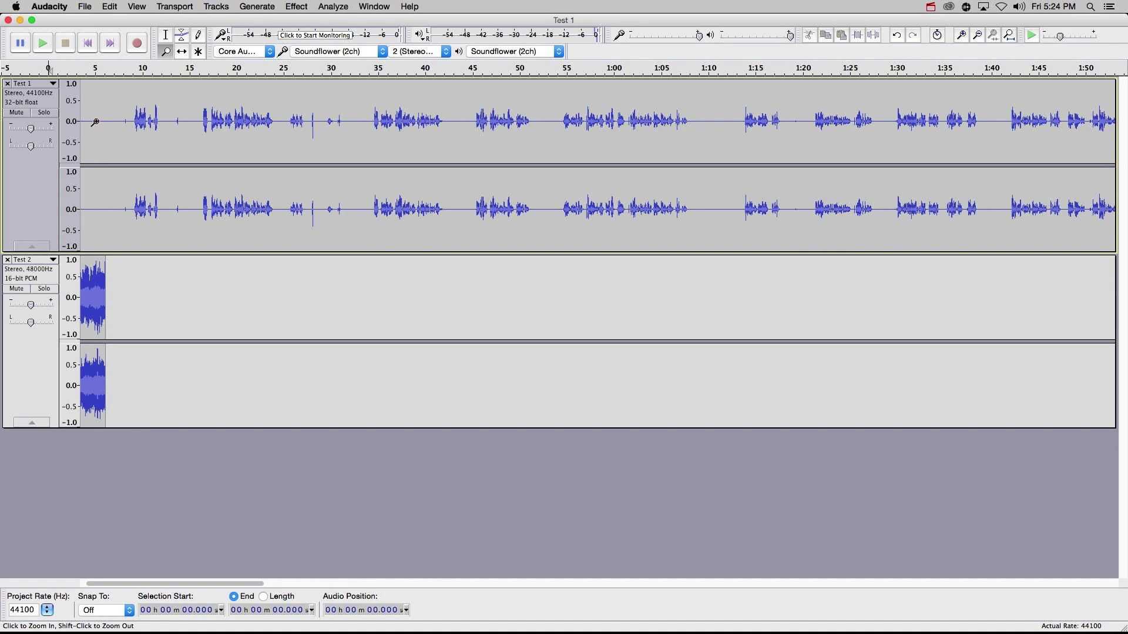
Step: Return to the Selection tool, then pause and resume playback
{"action": "left_click", "coordinate": [165, 35]}
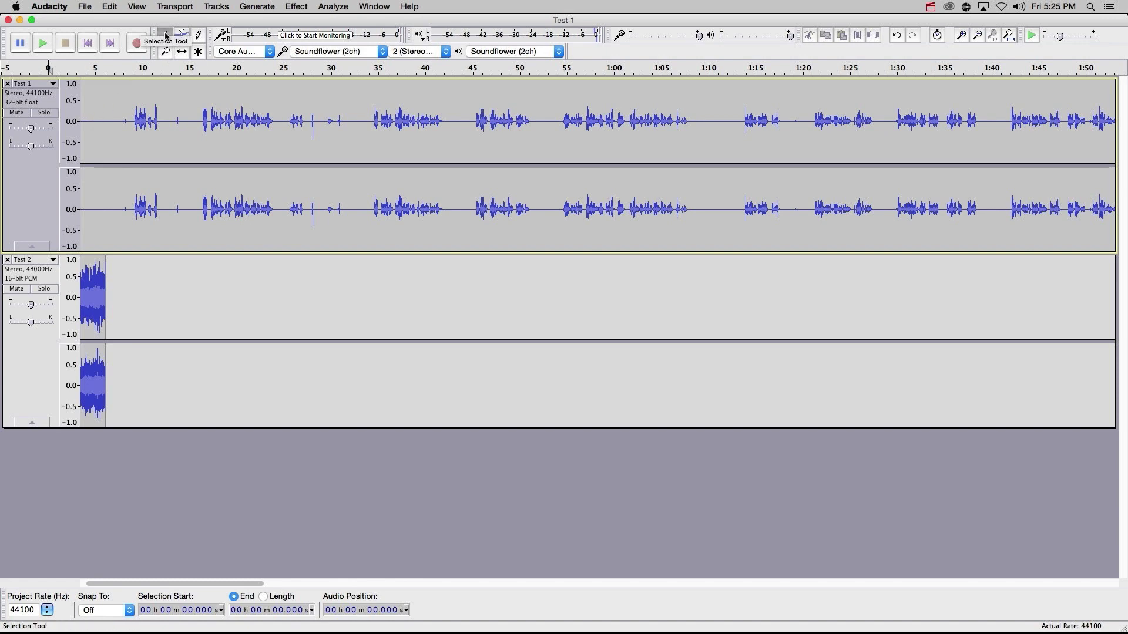
{"action": "left_click", "coordinate": [23, 44]}
{"action": "left_click", "coordinate": [23, 44]}
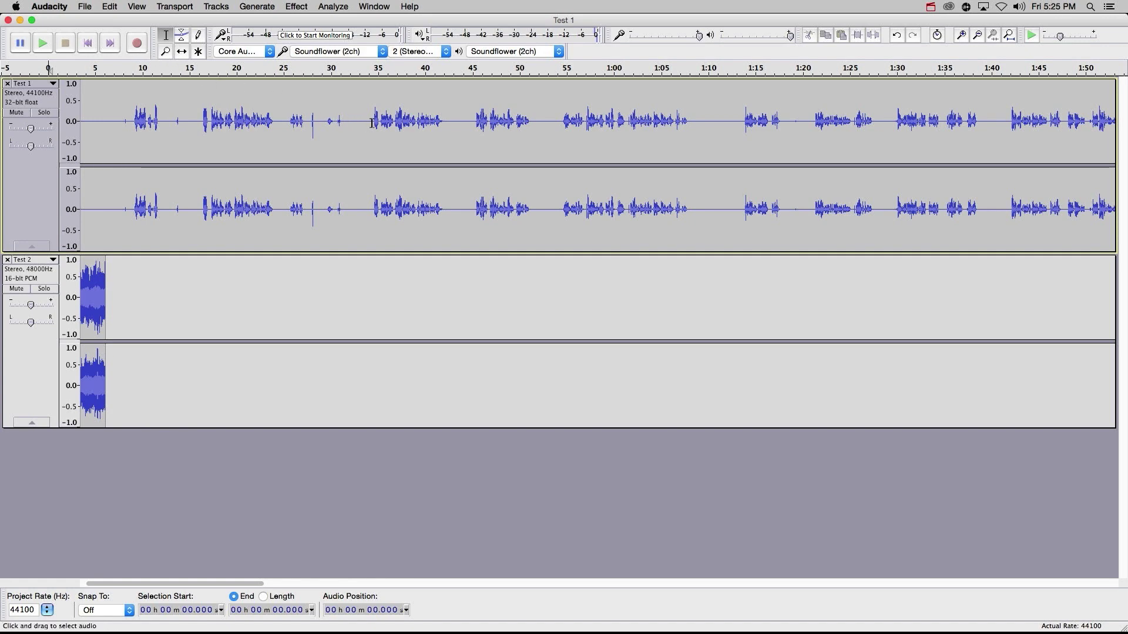
Step: Delete Test 1's first 34.48 s and slide the remaining voice to start around 6.5 s
{"action": "left_click_drag", "start_coordinate": [372, 122], "coordinate": [75, 116]}
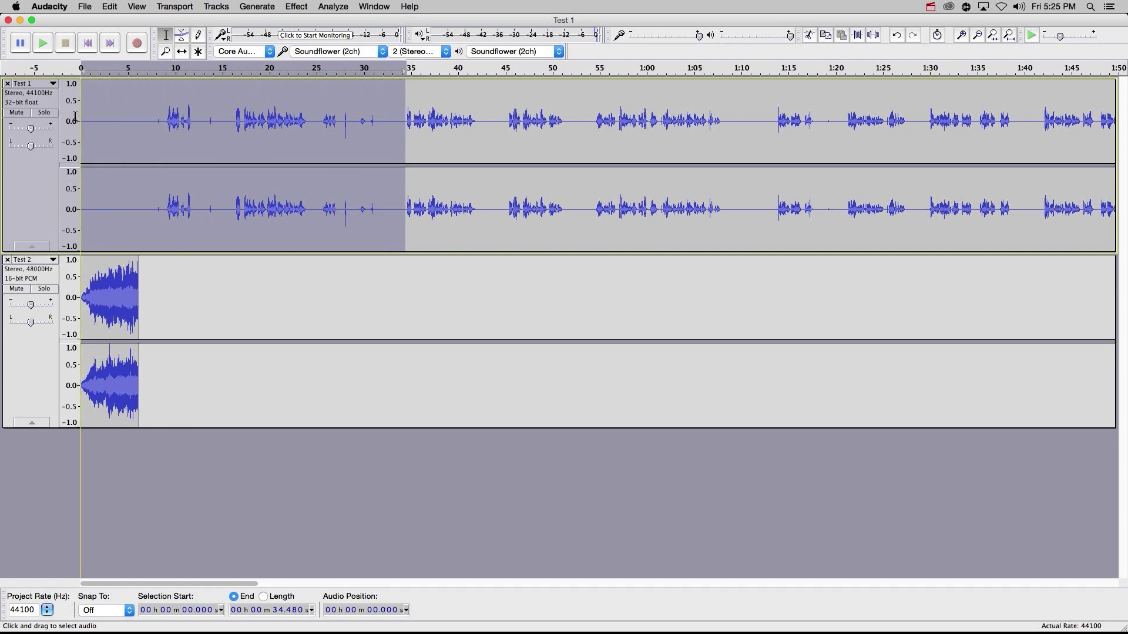
{"action": "key", "text": "BackSpace"}
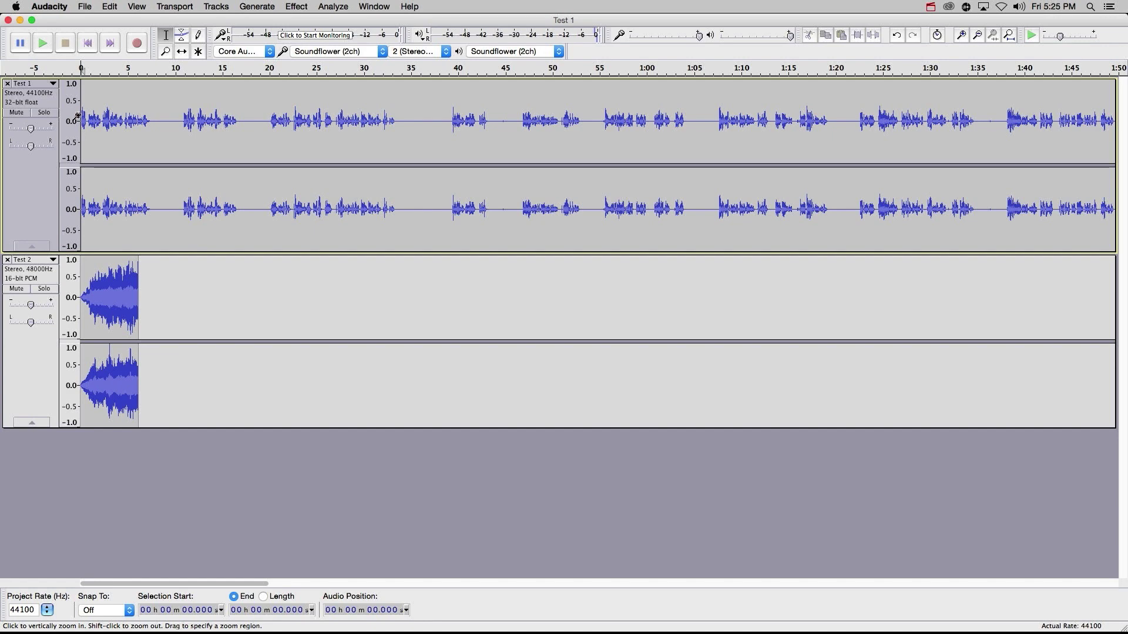
{"action": "left_click", "coordinate": [182, 54]}
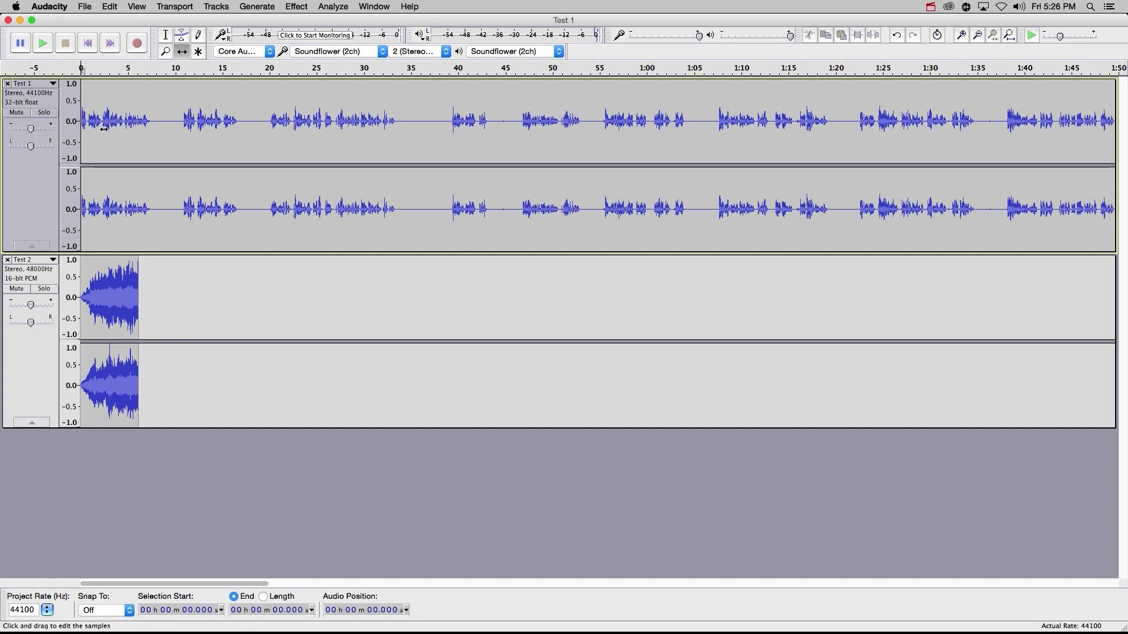
{"action": "left_click_drag", "start_coordinate": [109, 135], "coordinate": [163, 149]}
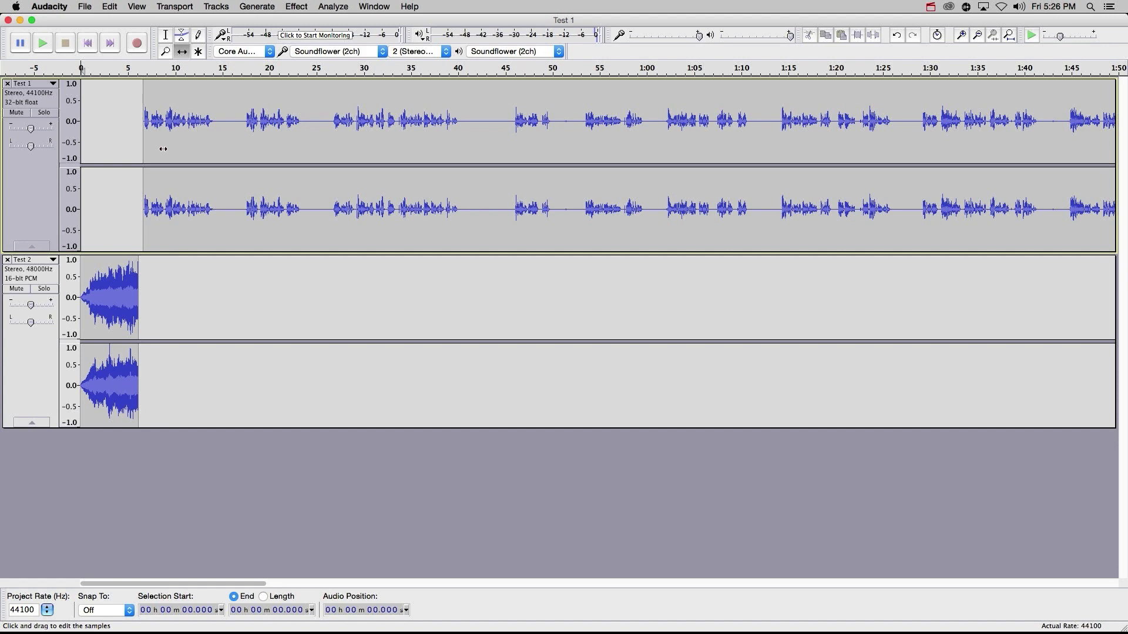
{"action": "left_click", "coordinate": [166, 35]}
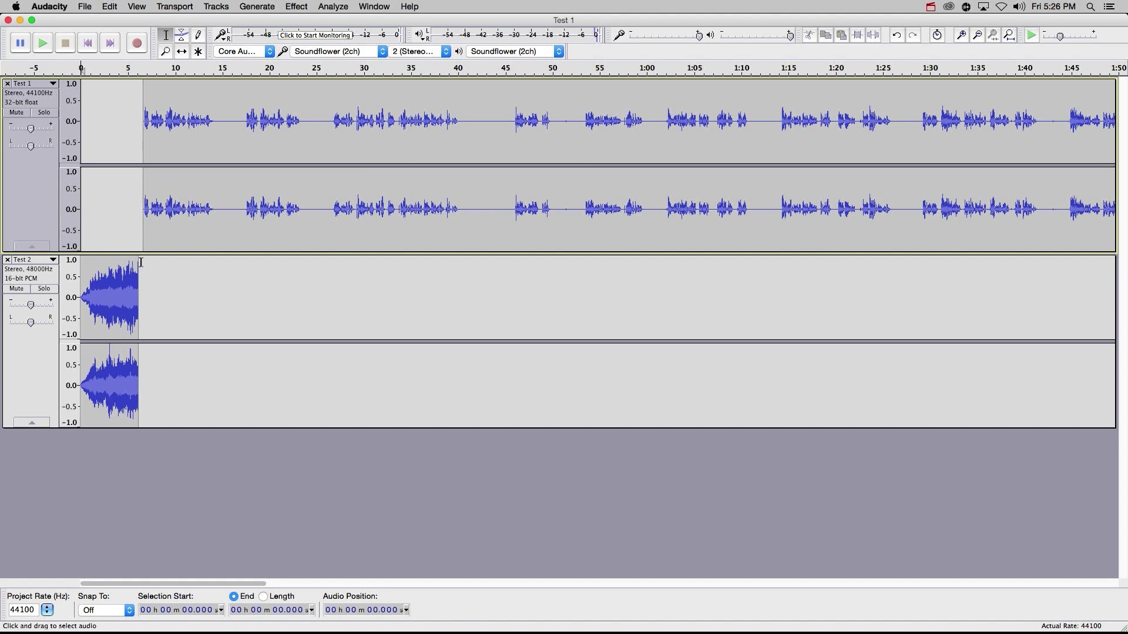
{"action": "left_click_drag", "start_coordinate": [144, 262], "coordinate": [83, 239]}
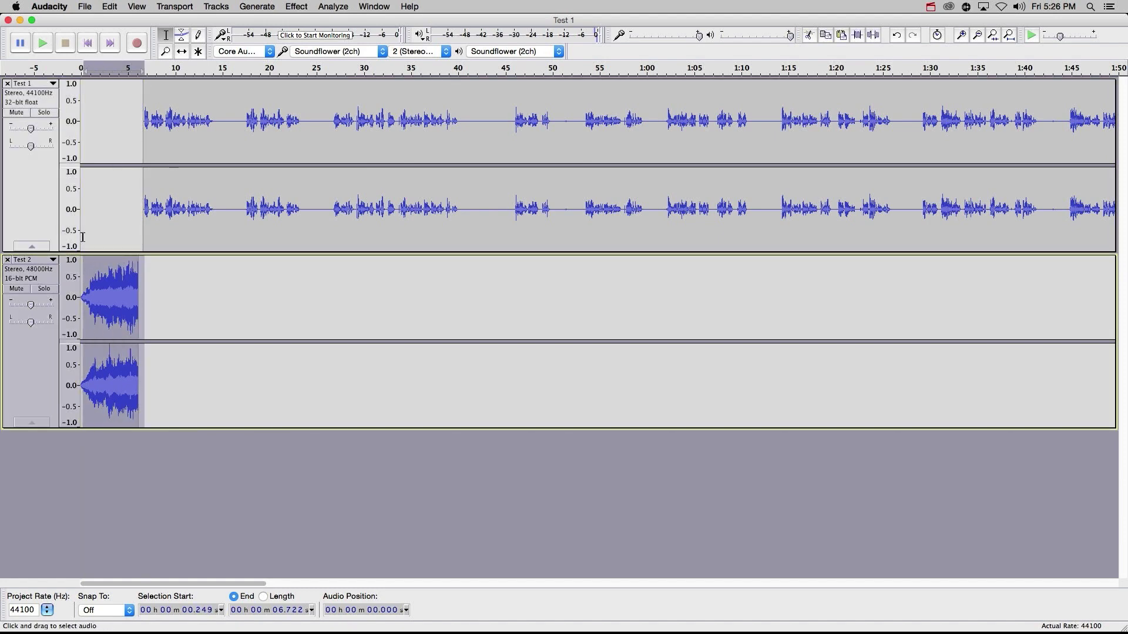
{"action": "left_click", "coordinate": [82, 238]}
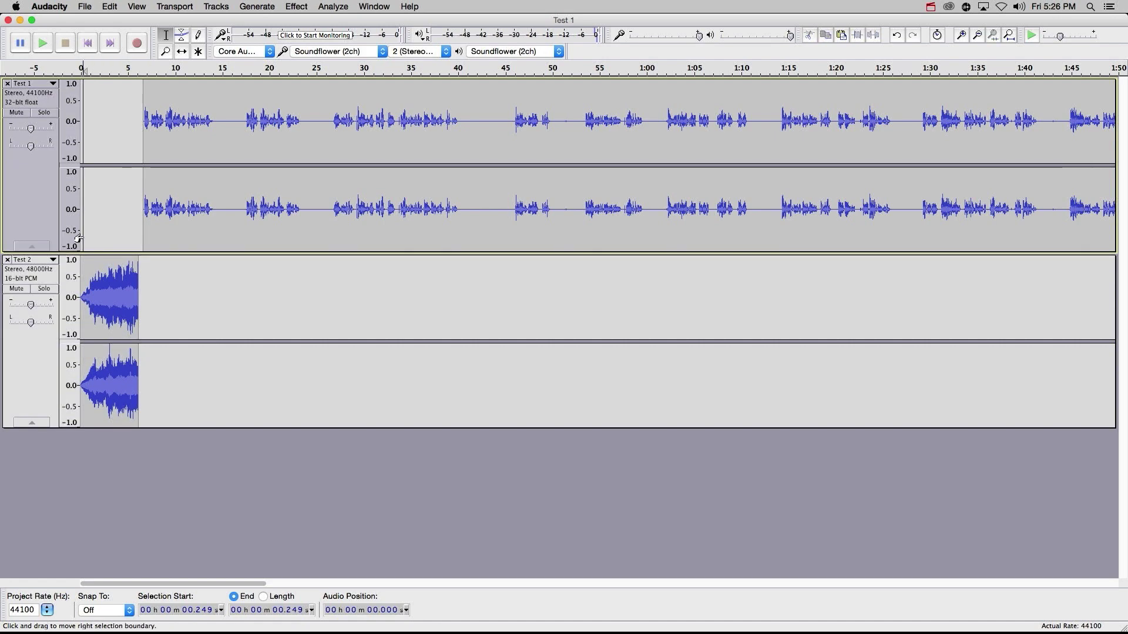
{"action": "key", "text": "super+v"}
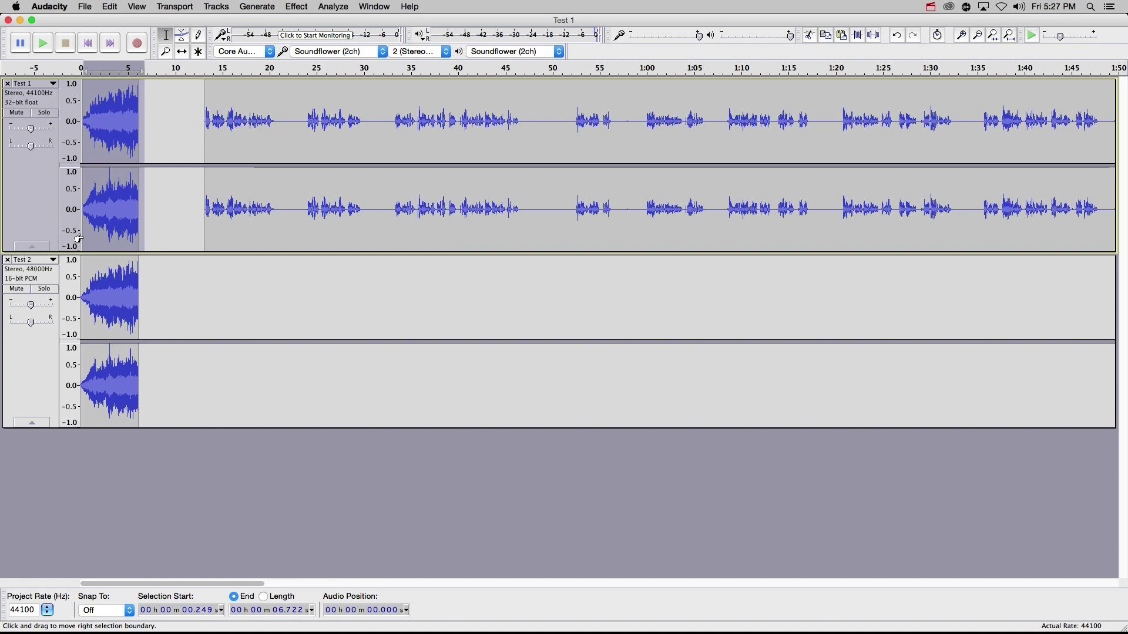
{"action": "key", "text": "Delete"}
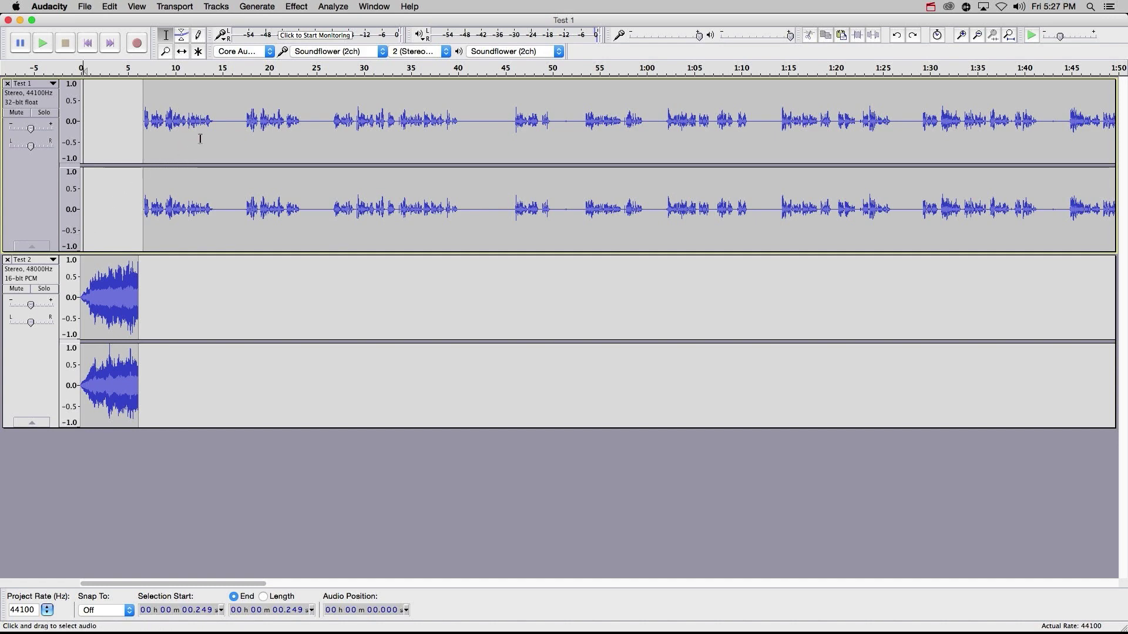
{"action": "left_click", "coordinate": [229, 122]}
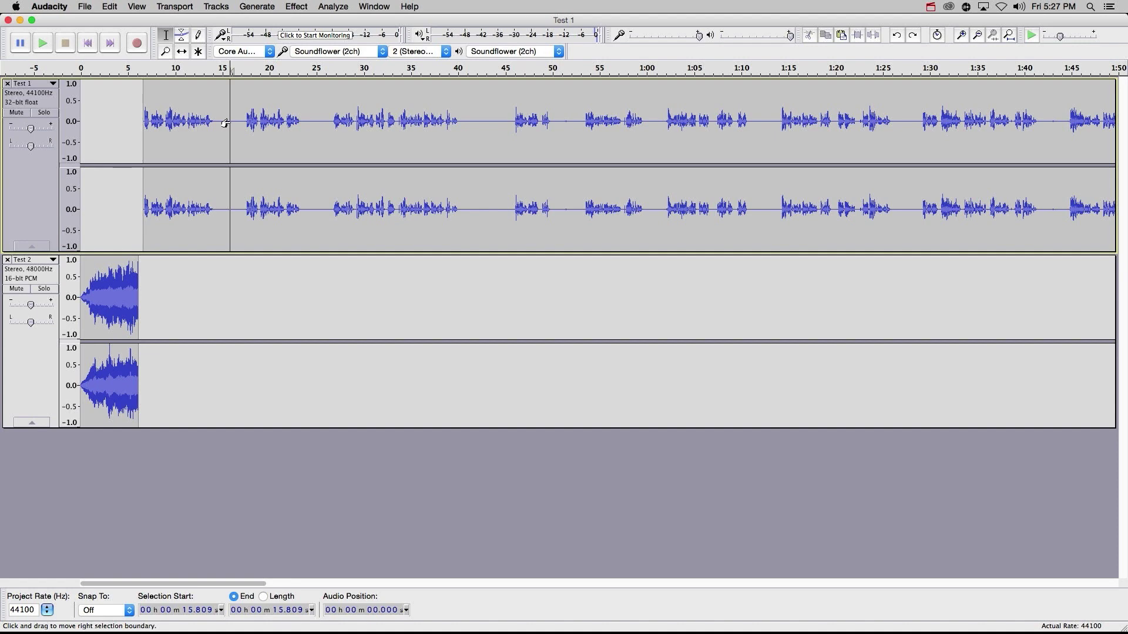
Step: Split Test 1 at about 15.8 s and move the split-off part away and back
{"action": "left_click", "coordinate": [110, 7]}
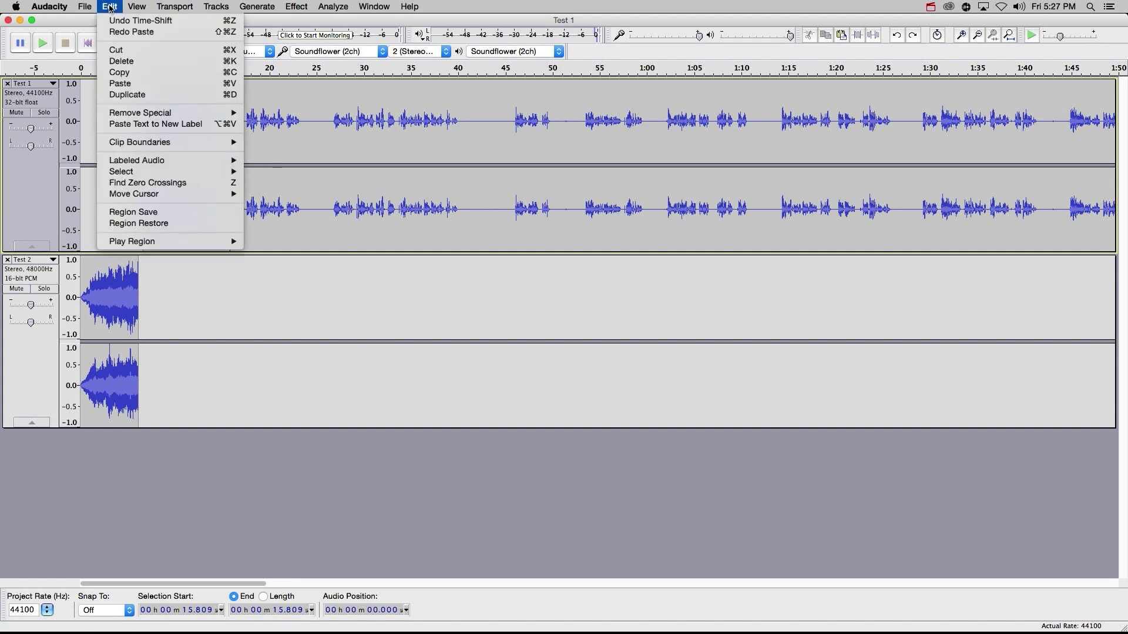
{"action": "mouse_move", "coordinate": [123, 144]}
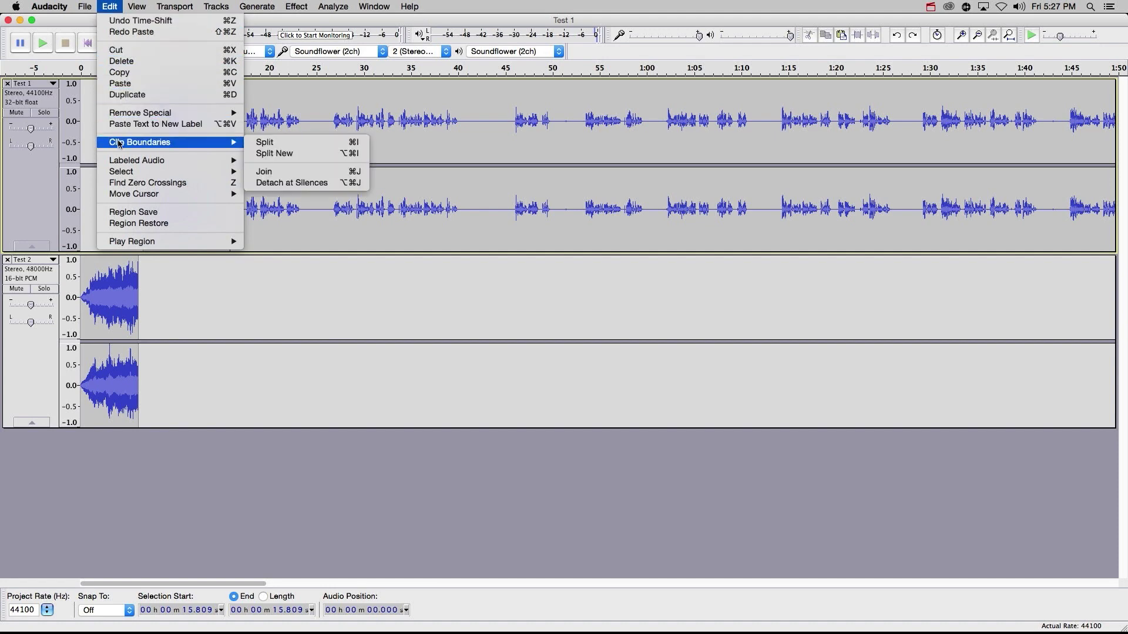
{"action": "left_click", "coordinate": [262, 144]}
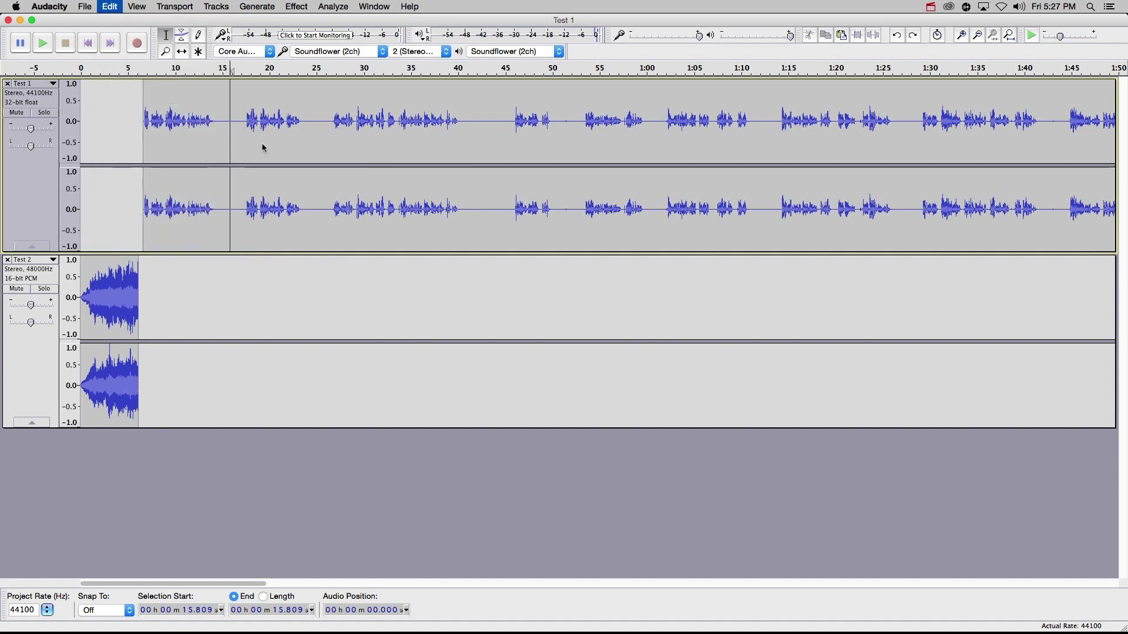
{"action": "left_click", "coordinate": [182, 52]}
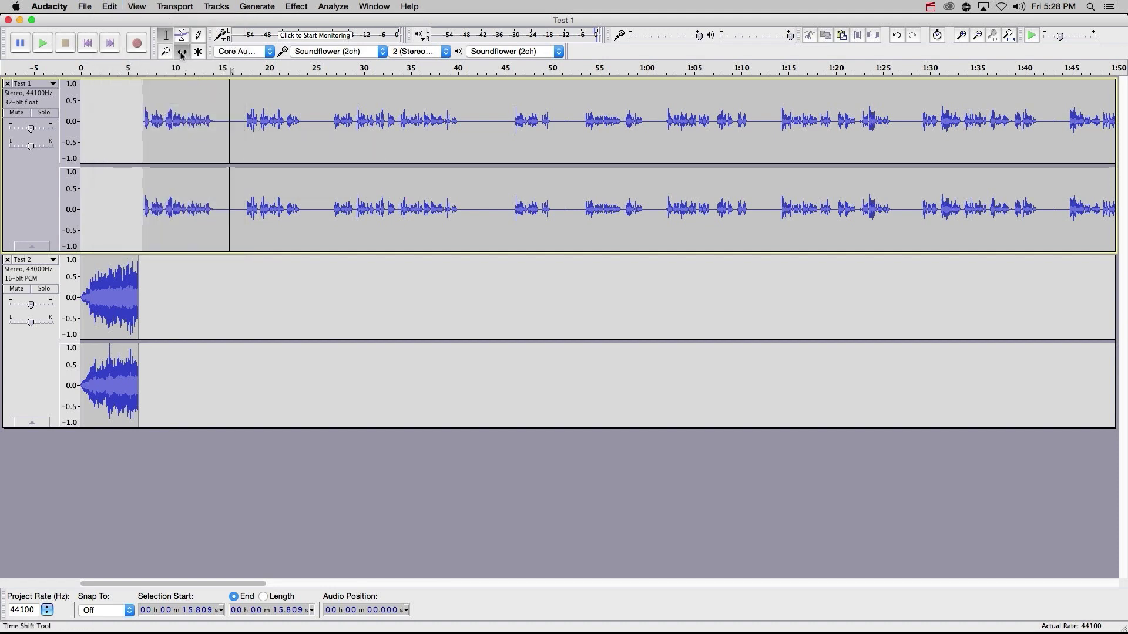
{"action": "left_click_drag", "start_coordinate": [240, 103], "coordinate": [323, 121]}
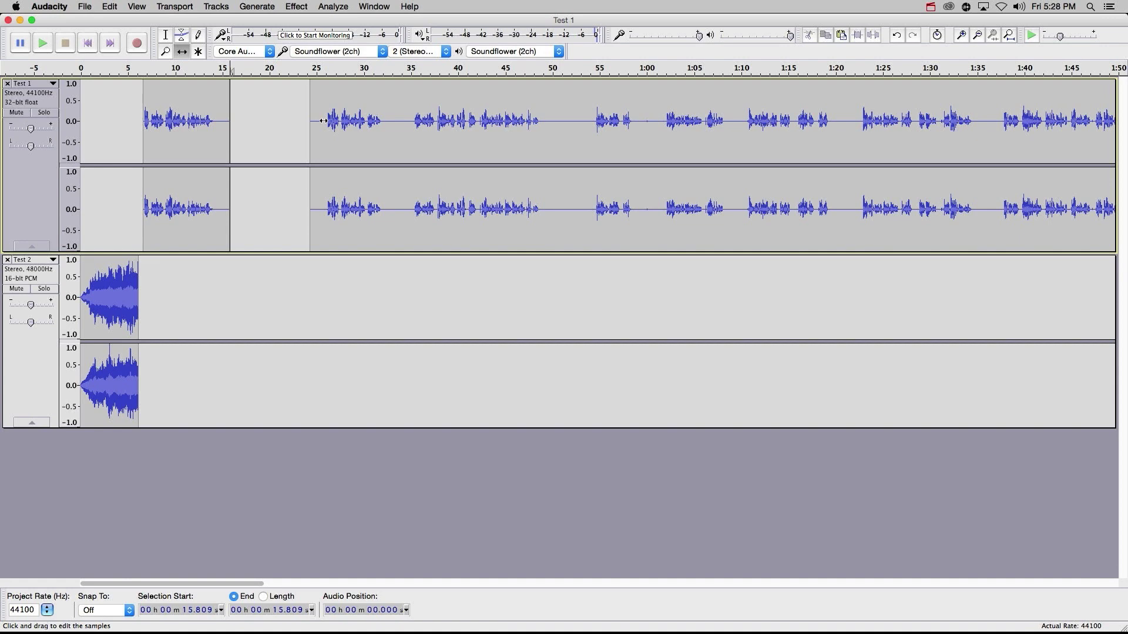
{"action": "left_click_drag", "start_coordinate": [323, 121], "coordinate": [245, 134]}
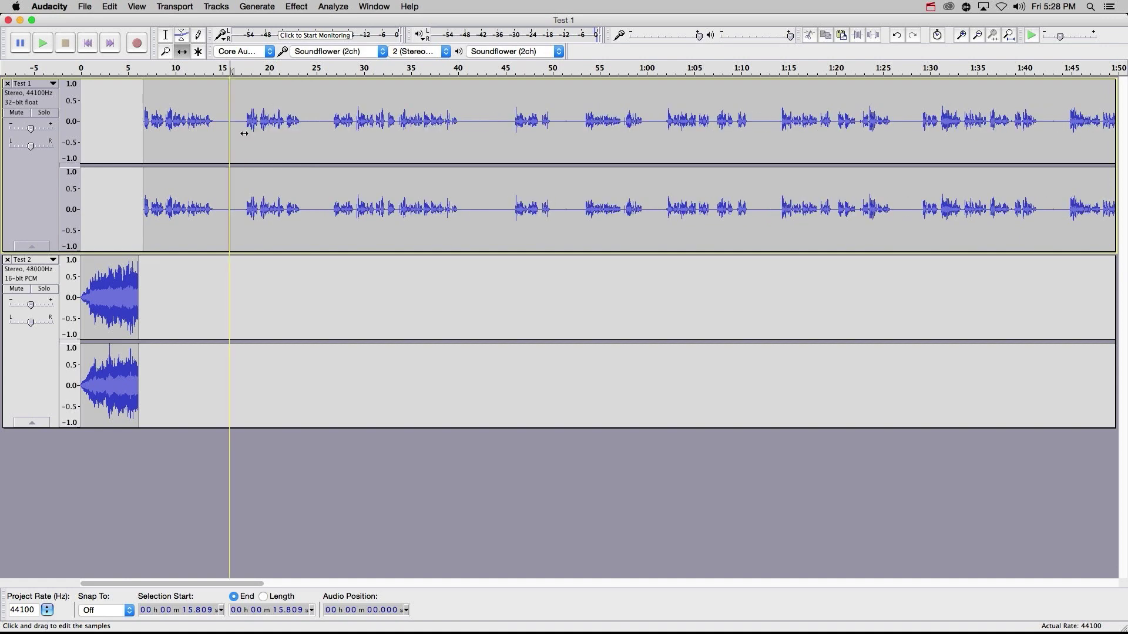
Step: Select Test 1 from 13.63 s to 18.55 s and join the clips with Cmd+J
{"action": "left_click", "coordinate": [166, 35]}
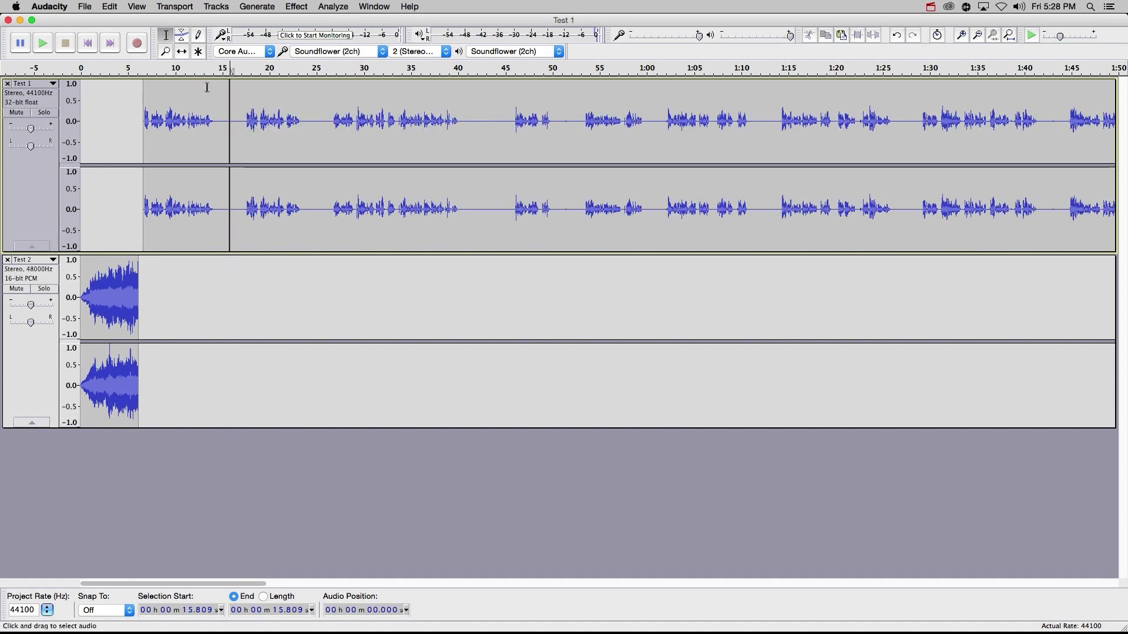
{"action": "left_click_drag", "start_coordinate": [210, 88], "coordinate": [253, 101]}
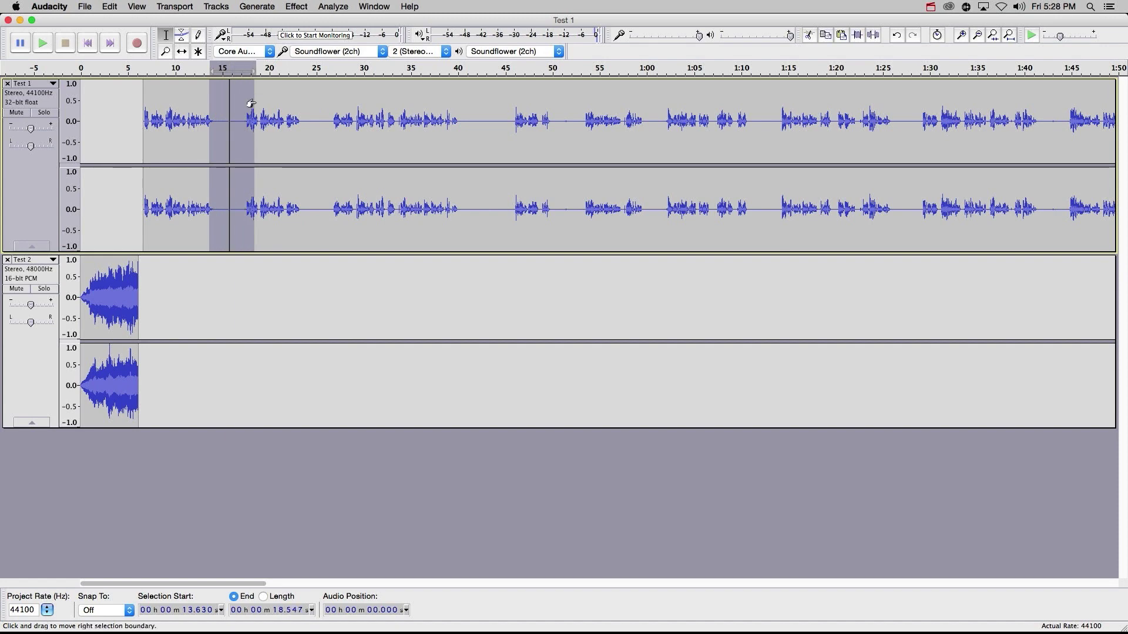
{"action": "key", "text": "super+j"}
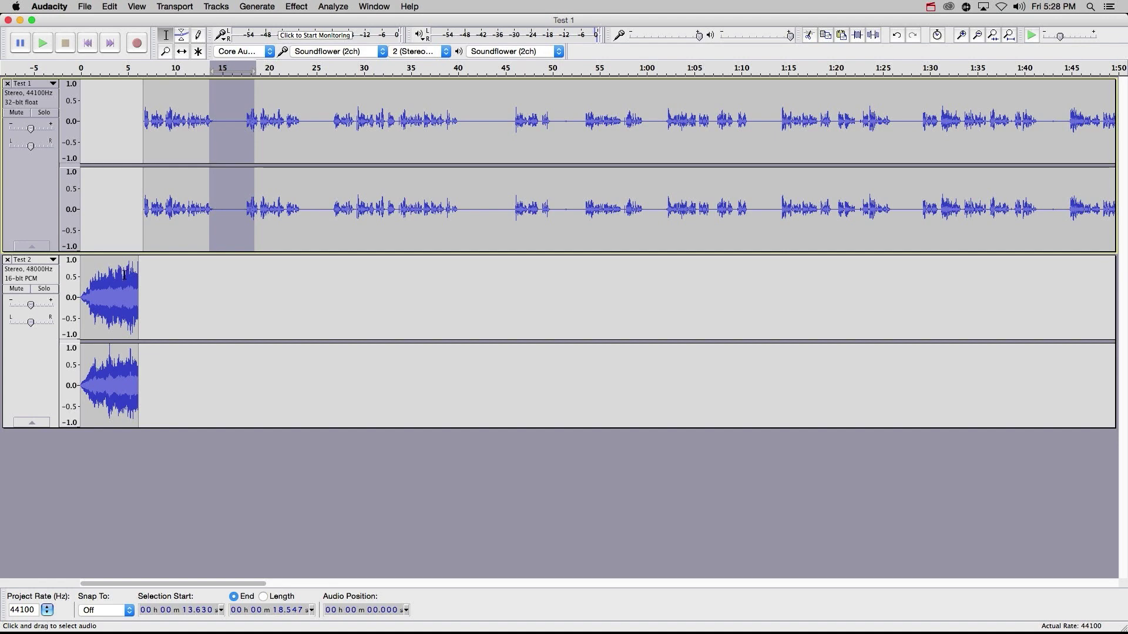
Step: Apply Fade Out to Test 2's music from 4.606 s to 6.162 s
{"action": "left_click_drag", "start_coordinate": [124, 276], "coordinate": [138, 280]}
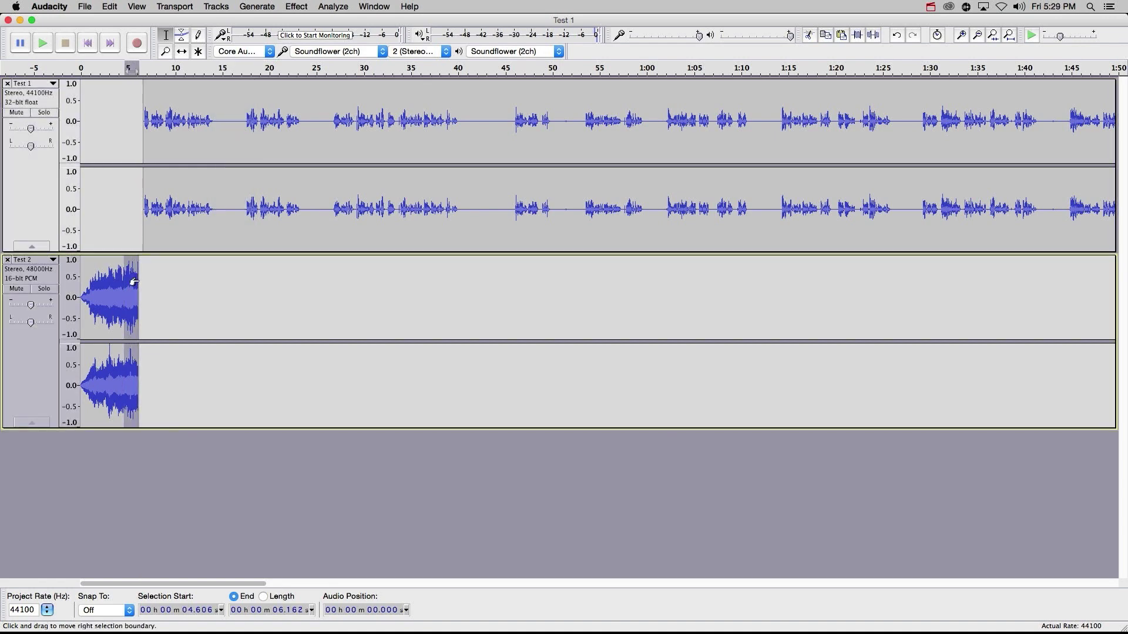
{"action": "left_click", "coordinate": [292, 12]}
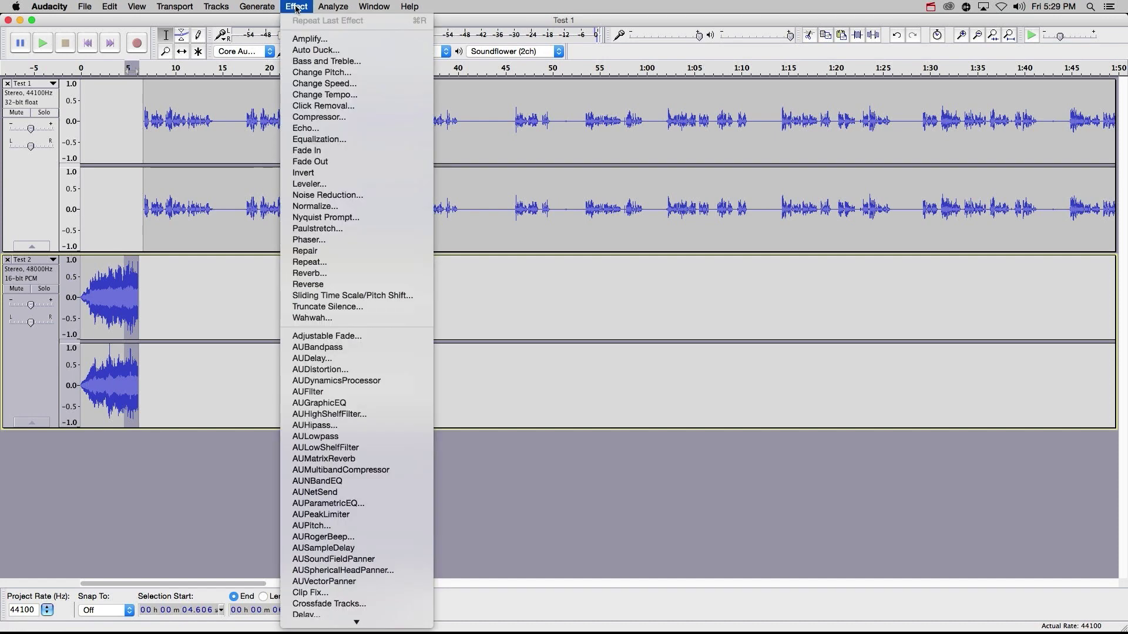
{"action": "left_click", "coordinate": [302, 162]}
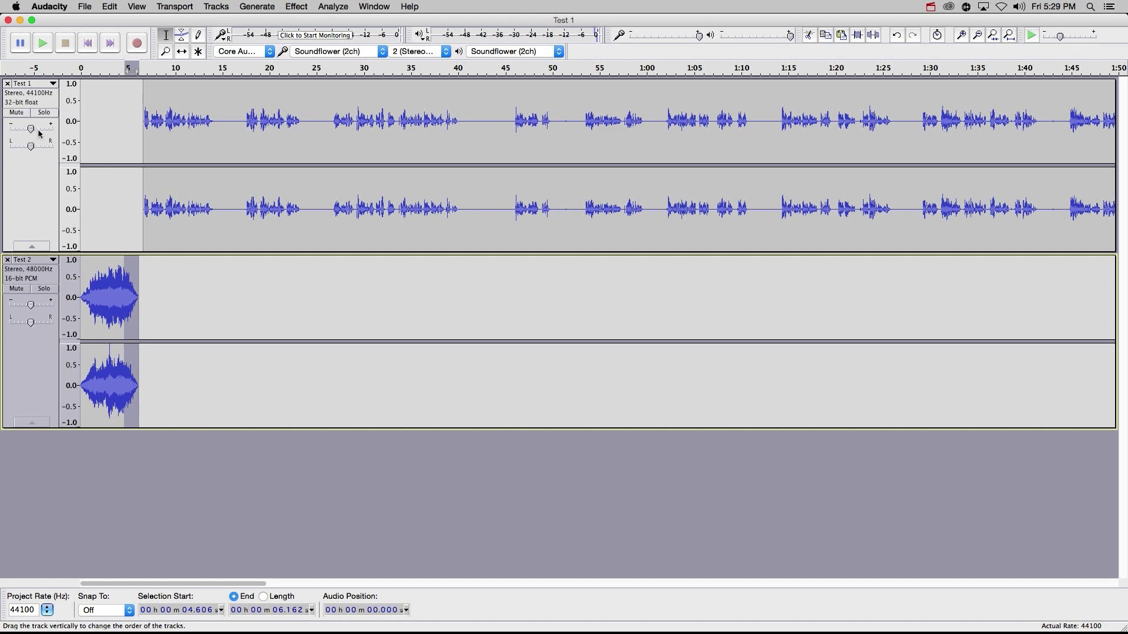
Step: Drag two volume envelope points near the start of Test 1
{"action": "left_click", "coordinate": [183, 36]}
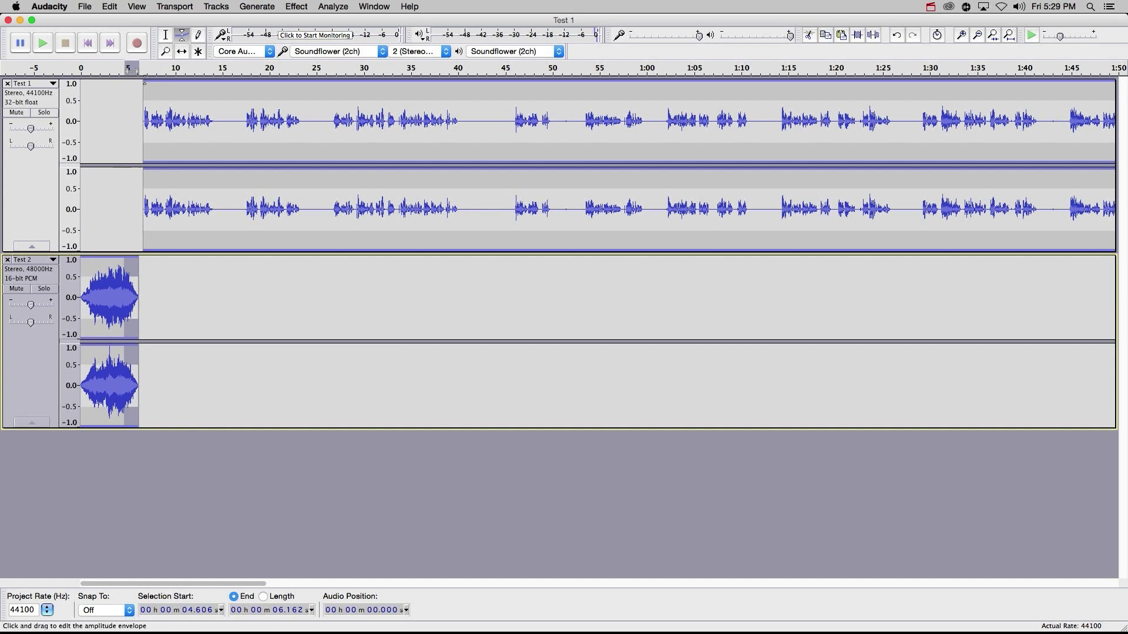
{"action": "mouse_move", "coordinate": [144, 84]}
{"action": "left_mouse_down"}
{"action": "mouse_move", "coordinate": [141, 104]}
{"action": "mouse_move", "coordinate": [145, 81]}
{"action": "left_mouse_up"}
{"action": "mouse_move", "coordinate": [183, 84]}
{"action": "left_mouse_down"}
{"action": "mouse_move", "coordinate": [181, 110]}
{"action": "mouse_move", "coordinate": [184, 81]}
{"action": "left_mouse_up"}
Step: Toggle Mute and Solo on the voice track, then lower Test 2's gain to -6 dB
{"action": "left_click", "coordinate": [166, 37]}
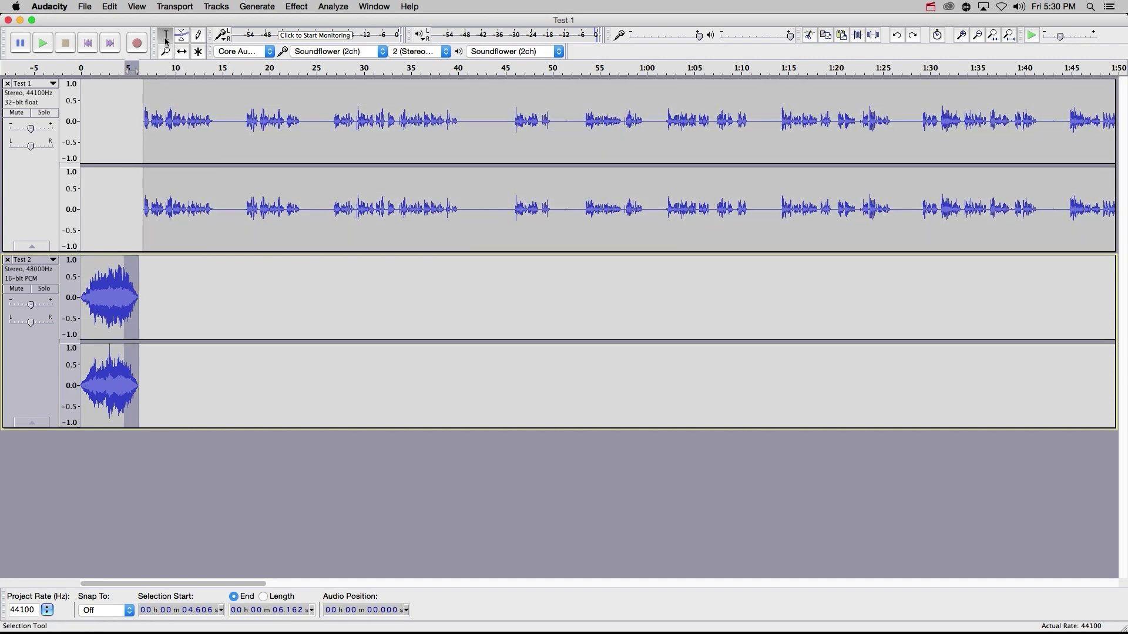
{"action": "left_click", "coordinate": [18, 114]}
{"action": "left_click", "coordinate": [17, 113]}
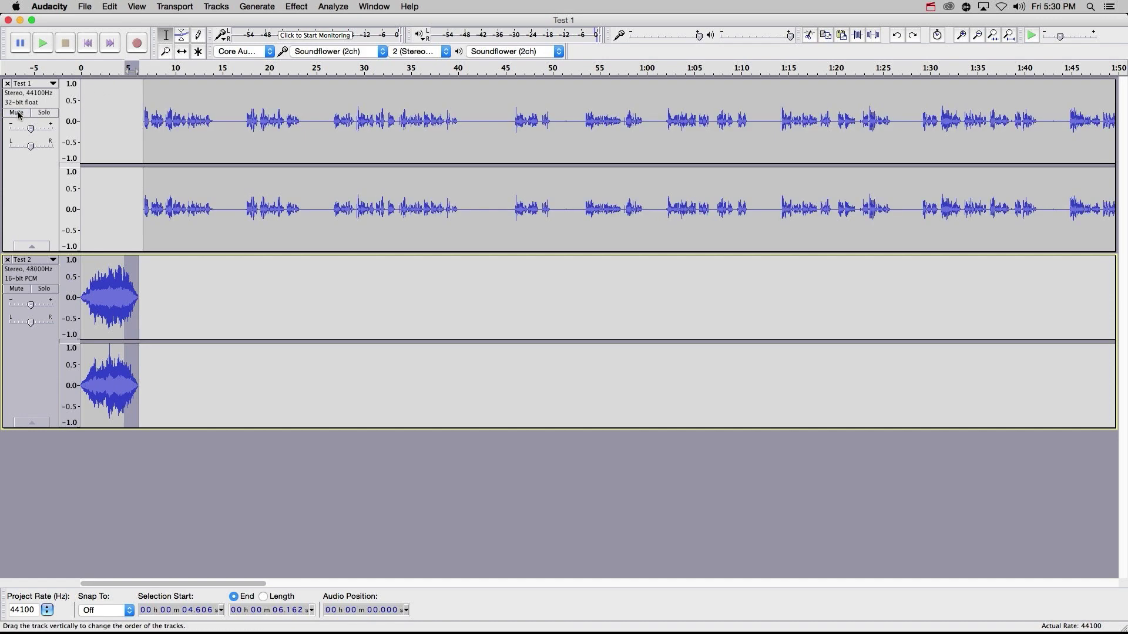
{"action": "left_click", "coordinate": [45, 113]}
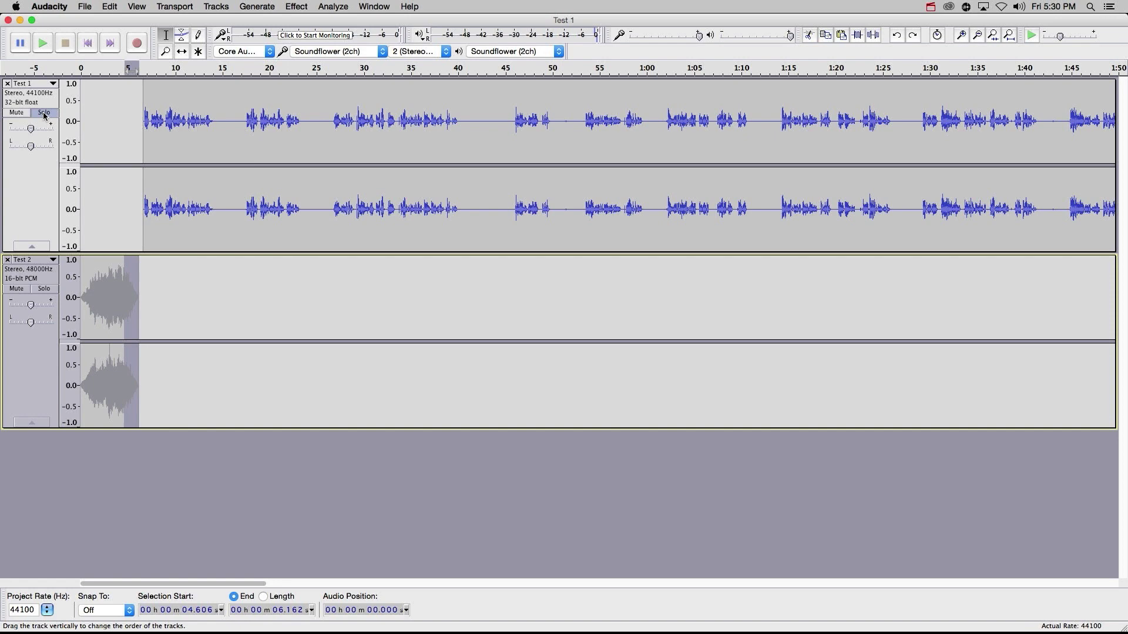
{"action": "left_click", "coordinate": [45, 114]}
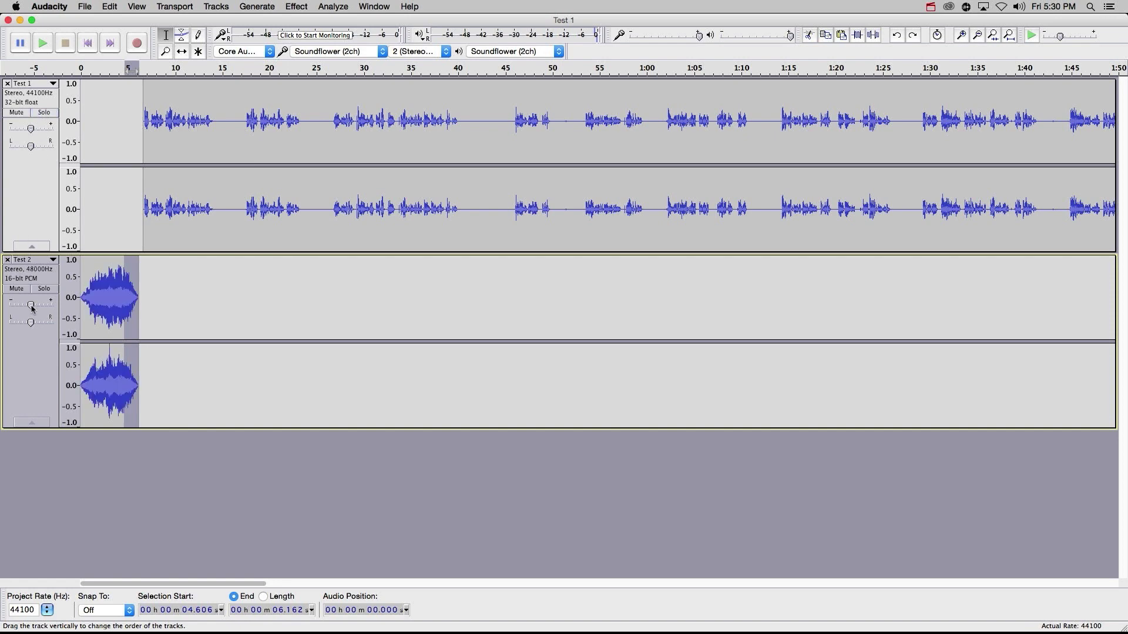
{"action": "mouse_move", "coordinate": [32, 309]}
{"action": "left_click_drag", "start_coordinate": [29, 306], "coordinate": [24, 309]}
Step: Play the mix from 0 s and pause at about 14 s
{"action": "left_click", "coordinate": [81, 228]}
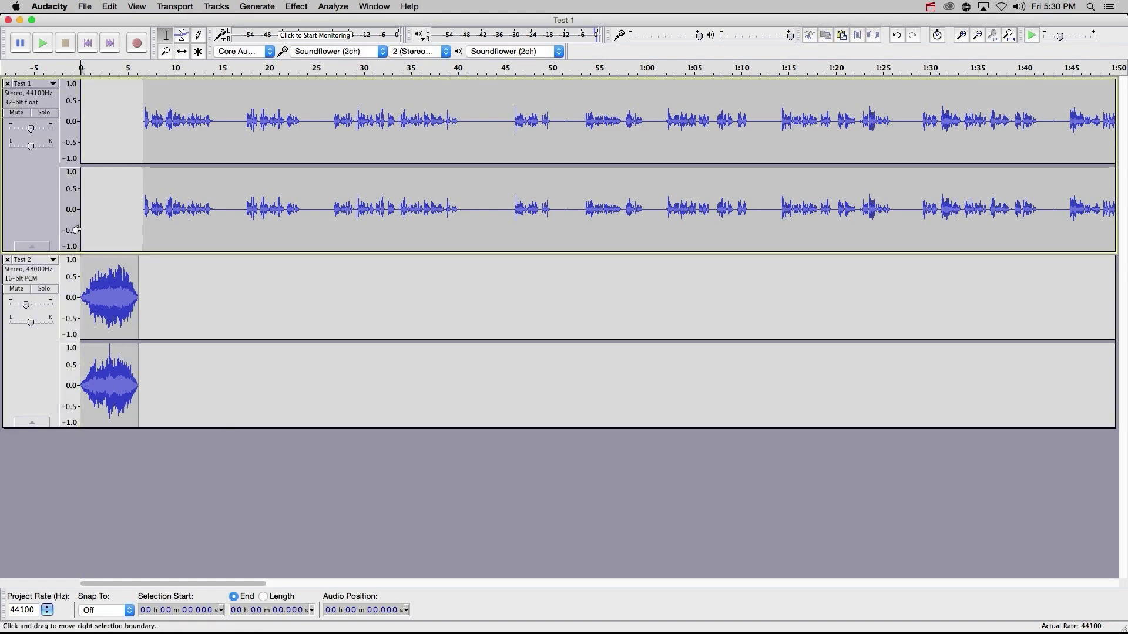
{"action": "key", "text": "space"}
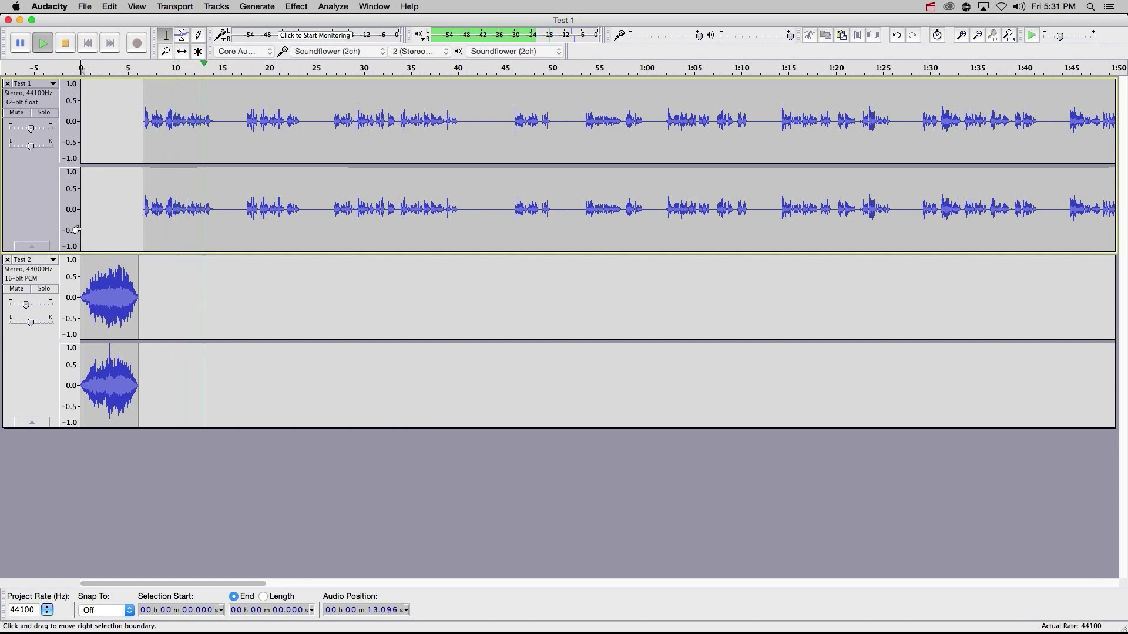
{"action": "key", "text": "p"}
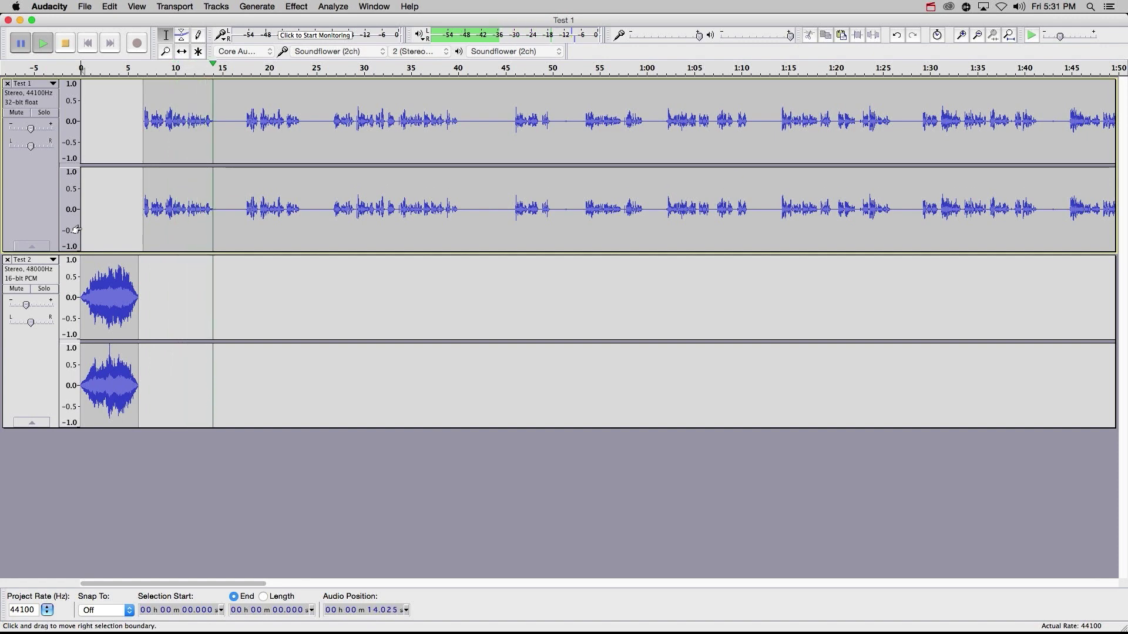